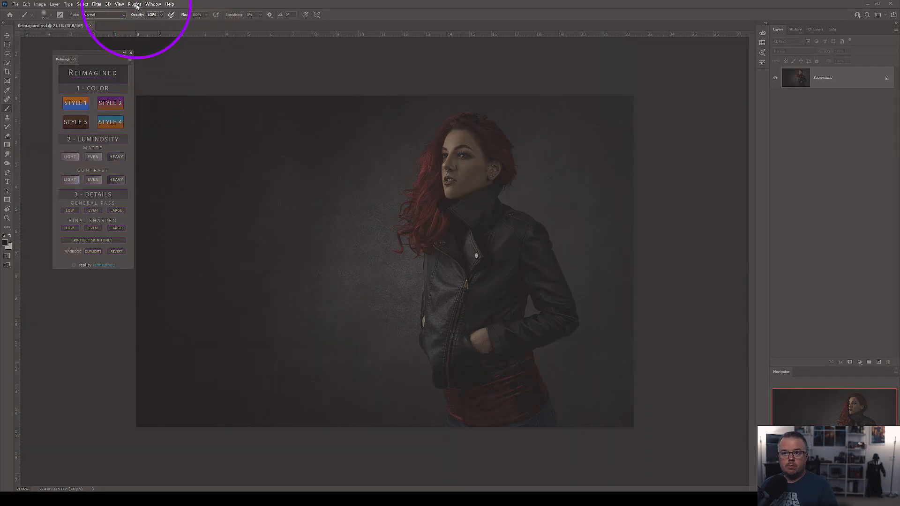
Step: Choose the Reimagined plugin, dock its panel in the collapsed column beside the layers, and expand it
{"action": "left_click", "coordinate": [135, 4]}
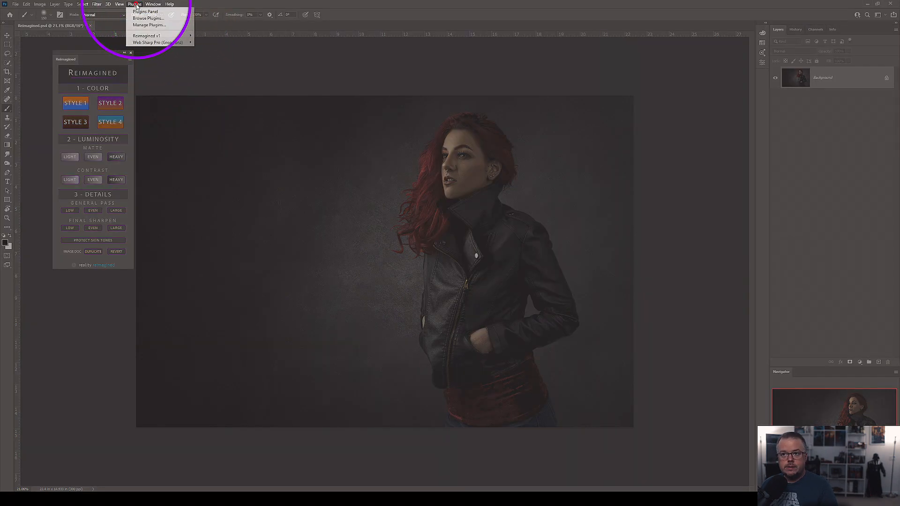
{"action": "mouse_move", "coordinate": [148, 36]}
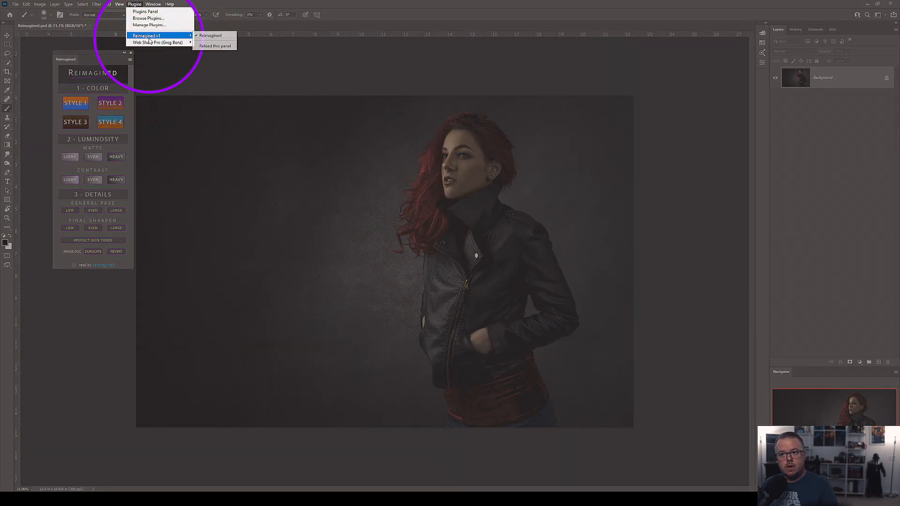
{"action": "left_click", "coordinate": [206, 36]}
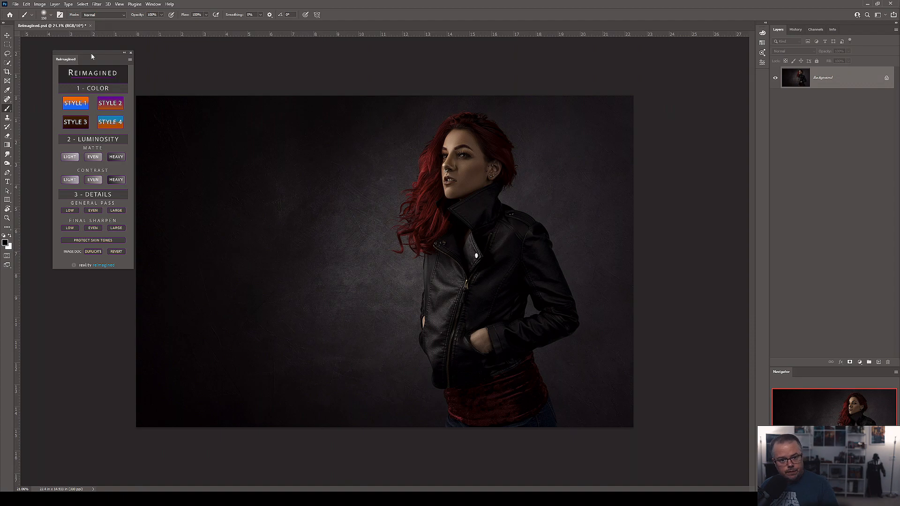
{"action": "left_click_drag", "start_coordinate": [91, 52], "coordinate": [762, 76]}
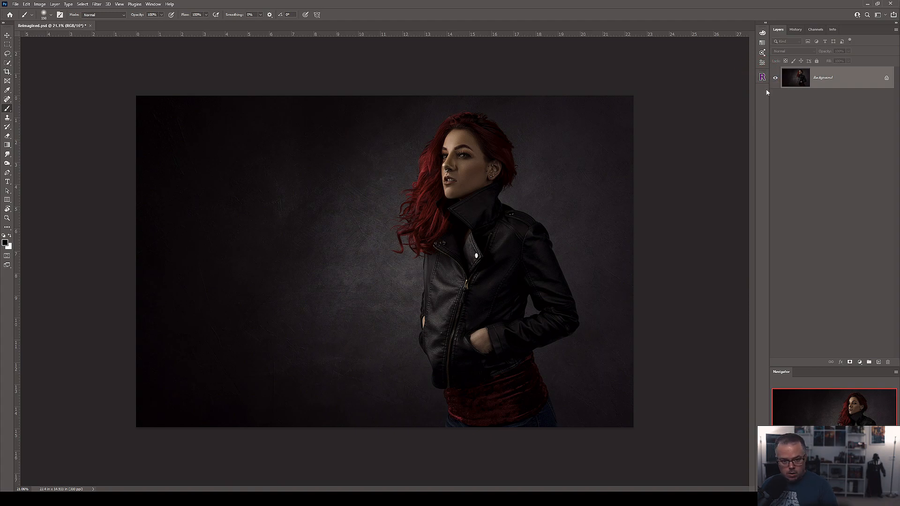
{"action": "left_click", "coordinate": [760, 79]}
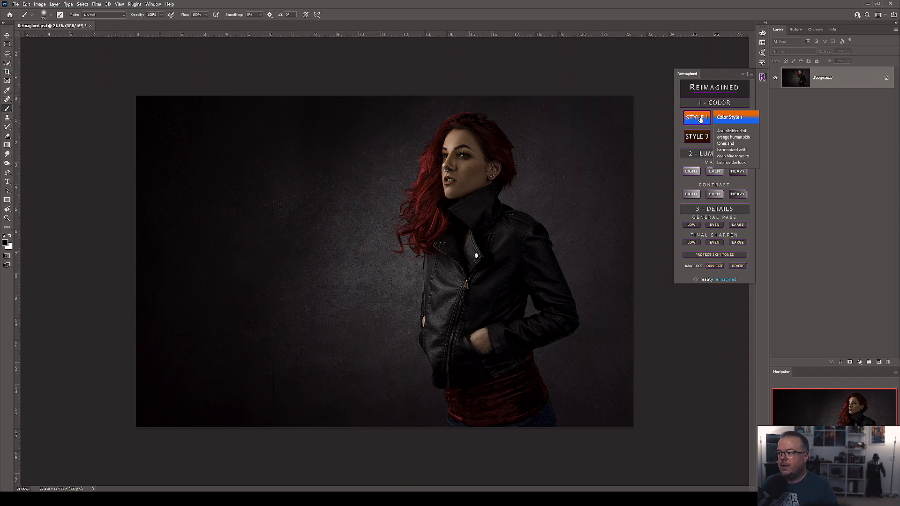
Step: Apply Reimagined color Style 1 and lower both its Color and Luminosity layers to about 59% opacity
{"action": "left_click", "coordinate": [700, 119]}
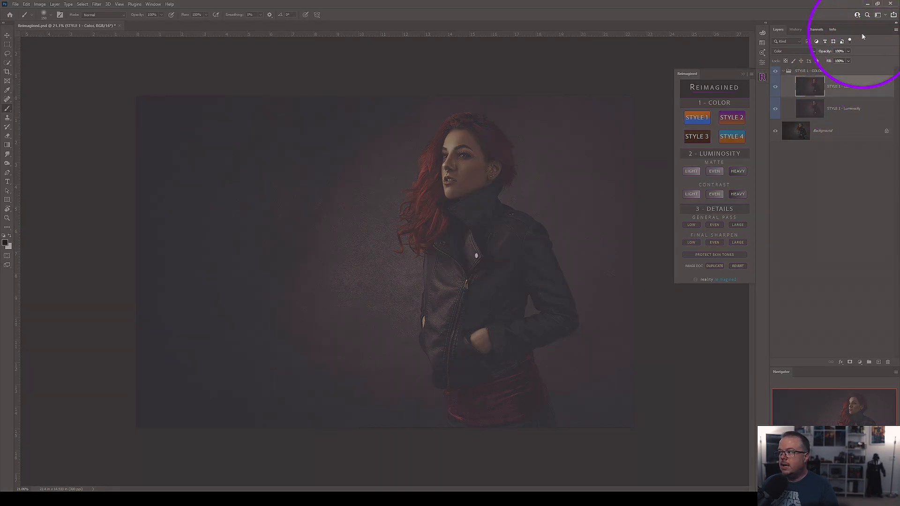
{"action": "left_click", "coordinate": [847, 51]}
{"action": "left_click_drag", "start_coordinate": [849, 60], "coordinate": [834, 61]}
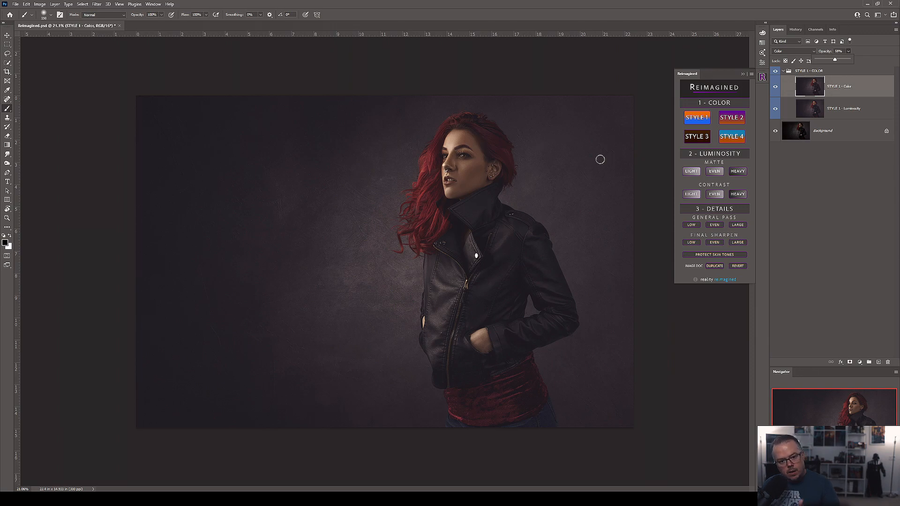
{"action": "left_click", "coordinate": [873, 117]}
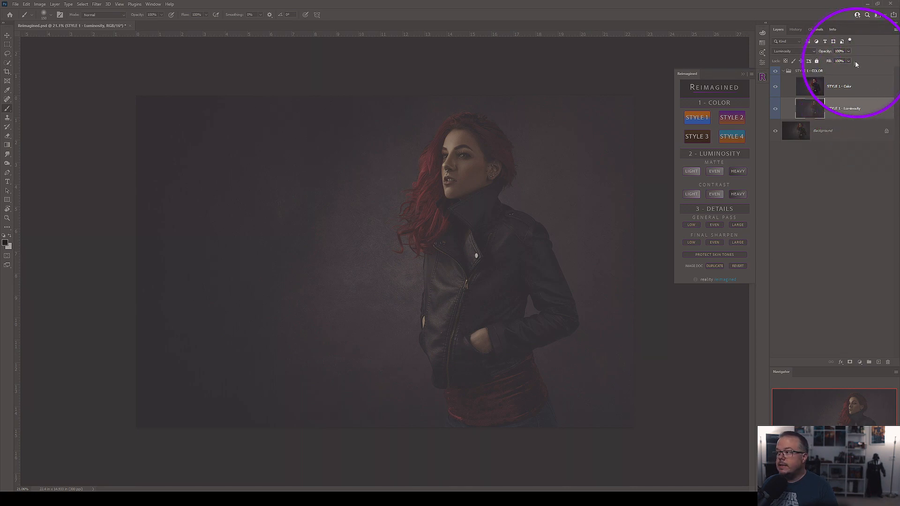
{"action": "left_click", "coordinate": [848, 51]}
{"action": "left_click_drag", "start_coordinate": [848, 60], "coordinate": [835, 61]}
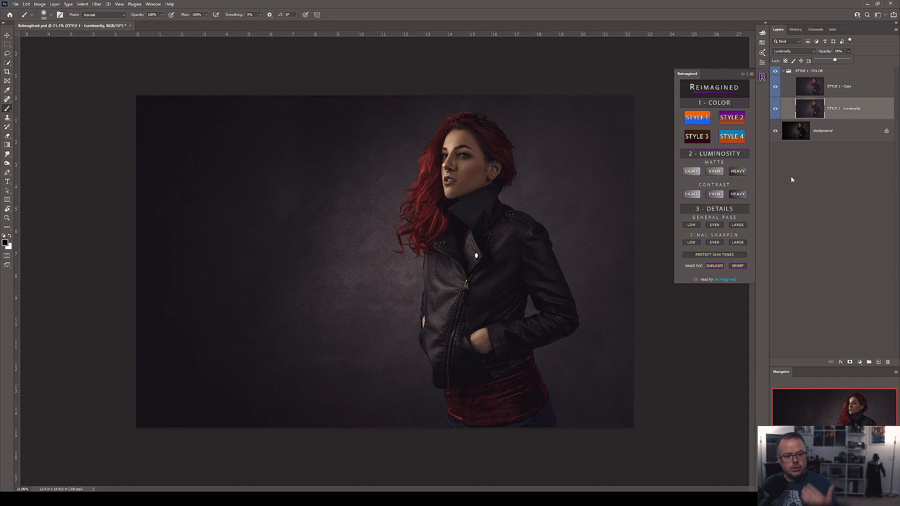
Step: Switch to color Style 2, reducing its Color layer to 57% opacity and its Luminosity layer to about 68%
{"action": "left_click", "coordinate": [734, 119]}
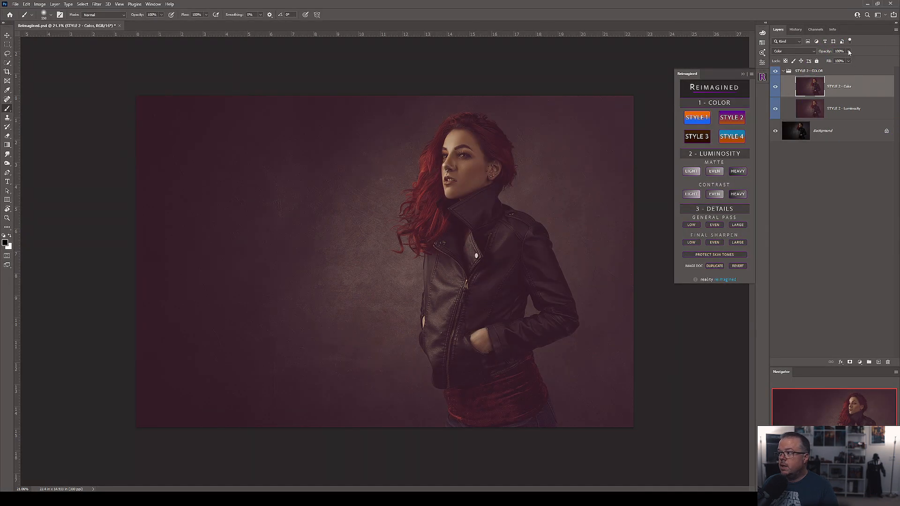
{"action": "mouse_move", "coordinate": [848, 51]}
{"action": "left_mouse_down"}
{"action": "mouse_move", "coordinate": [846, 61]}
{"action": "mouse_move", "coordinate": [835, 60]}
{"action": "left_mouse_up"}
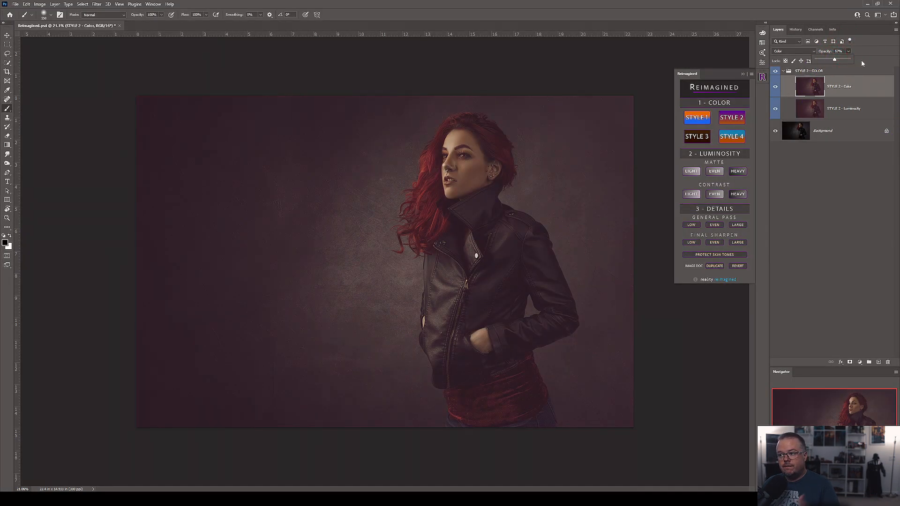
{"action": "left_click", "coordinate": [866, 105]}
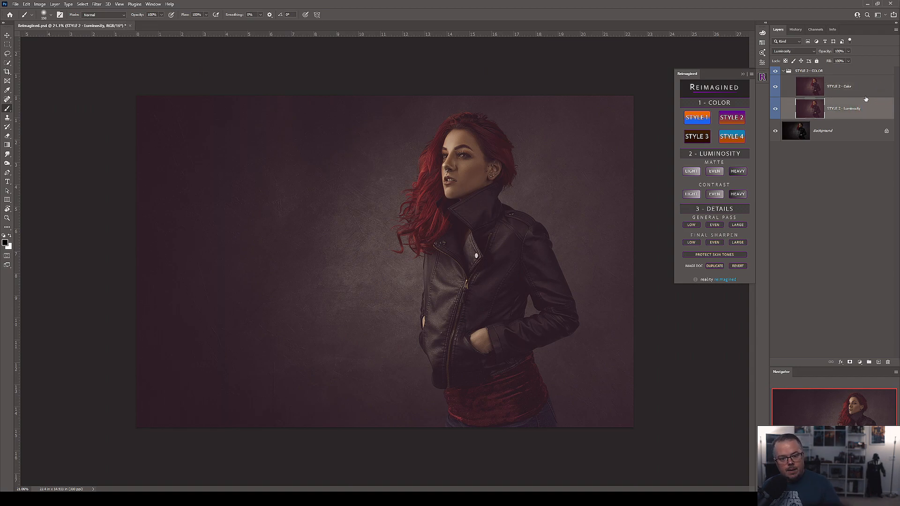
{"action": "left_click", "coordinate": [848, 51]}
{"action": "left_click_drag", "start_coordinate": [849, 60], "coordinate": [842, 63]}
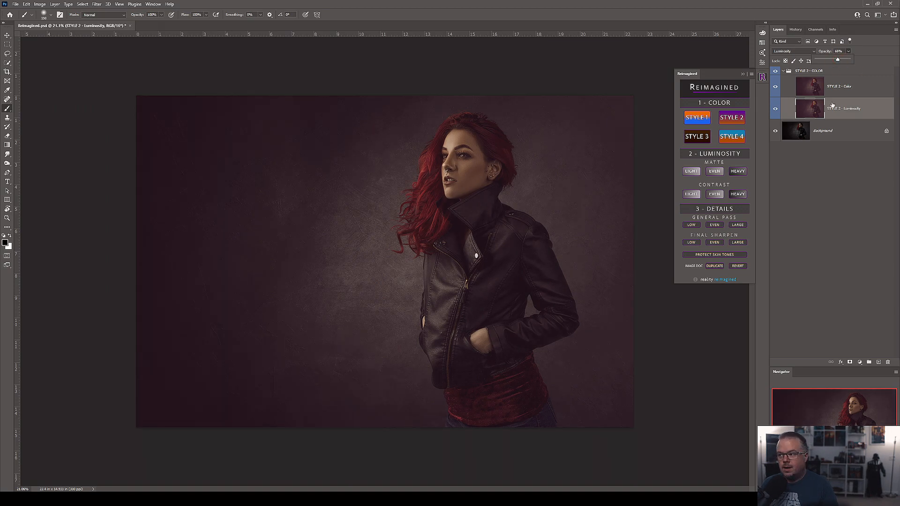
Step: Try color Style 3 and then color Style 4 on the portrait
{"action": "left_click", "coordinate": [694, 135]}
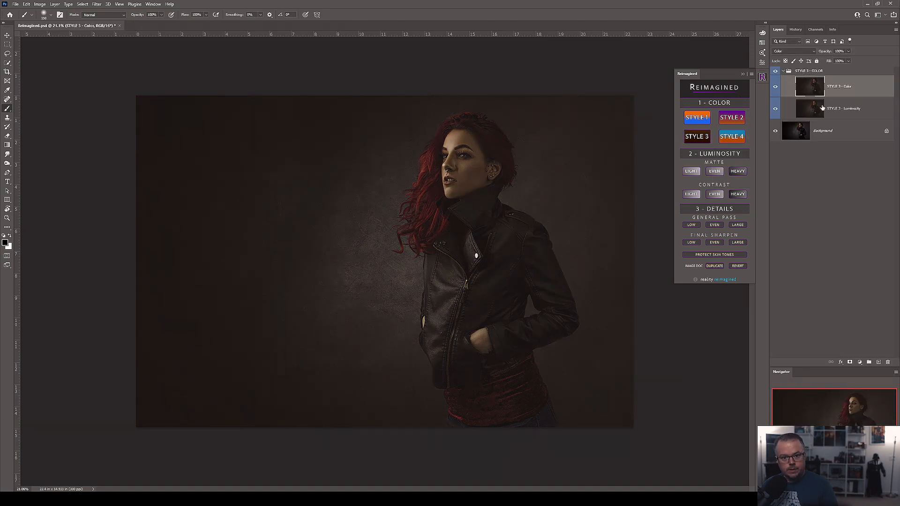
{"action": "left_click", "coordinate": [735, 136]}
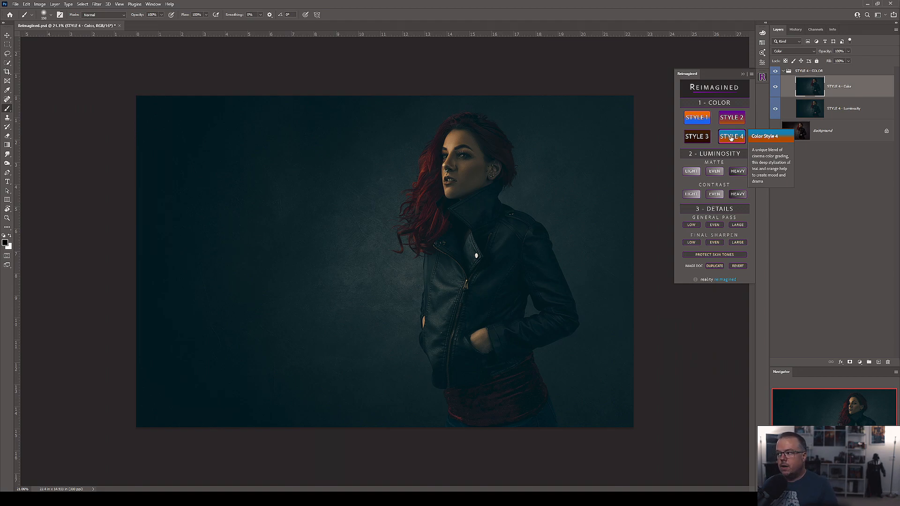
Step: Switch back to color Style 1 and add light Matte and light Contrast luminosity adjustments above it
{"action": "left_click", "coordinate": [692, 119]}
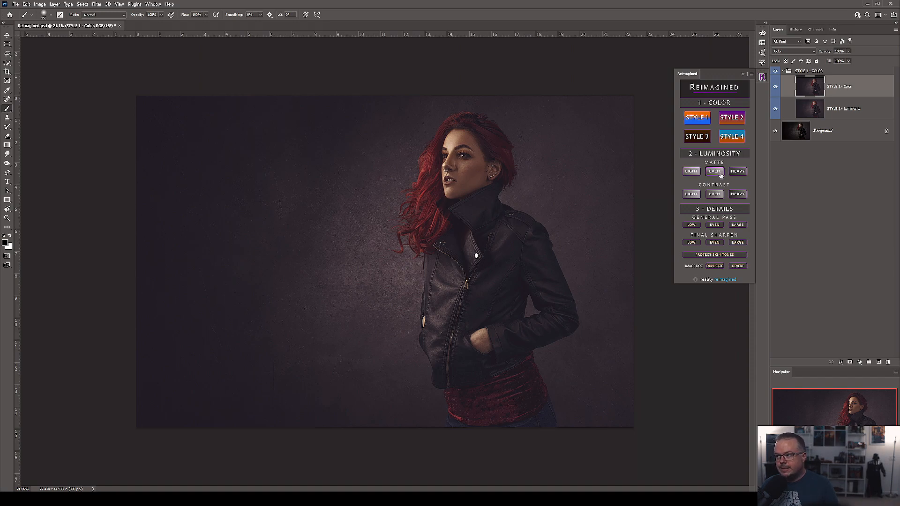
{"action": "left_click", "coordinate": [691, 172]}
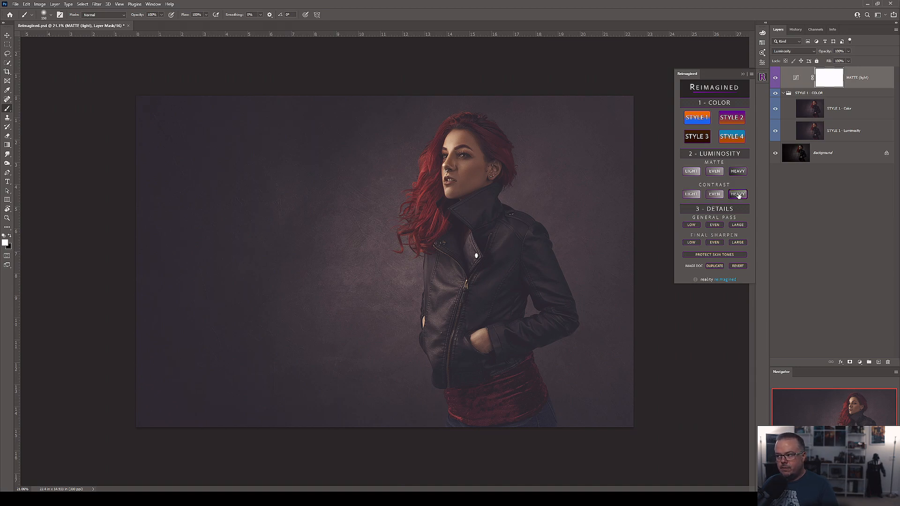
{"action": "left_click", "coordinate": [690, 194]}
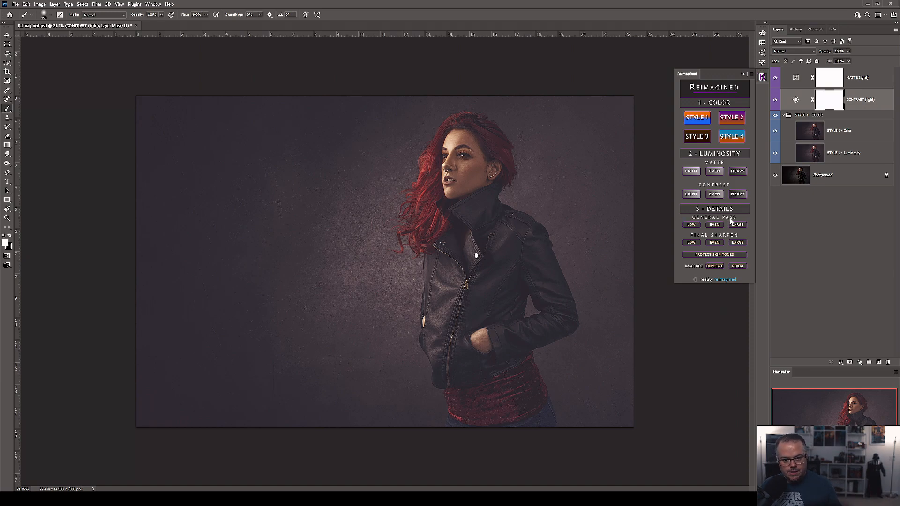
Step: Add a low General Pass detail layer, and invert its mask to black and back to white
{"action": "left_click", "coordinate": [691, 225]}
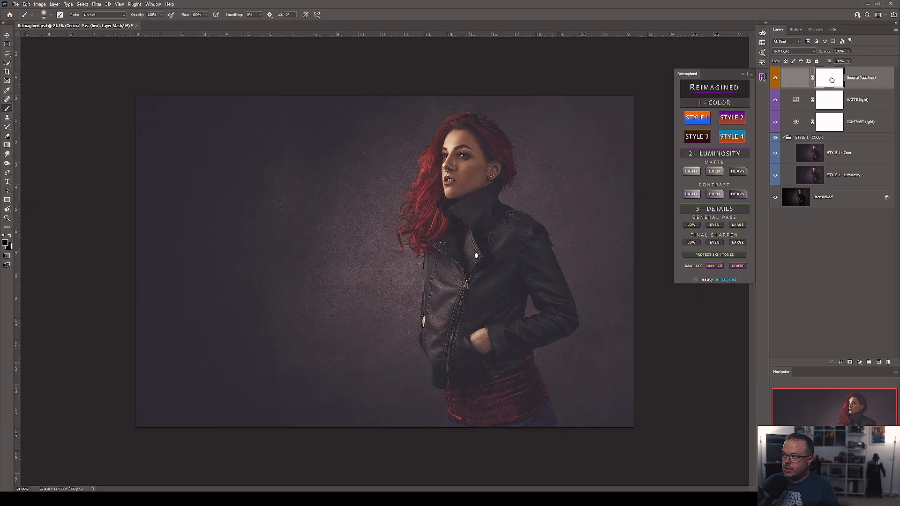
{"action": "key", "text": "ctrl+i"}
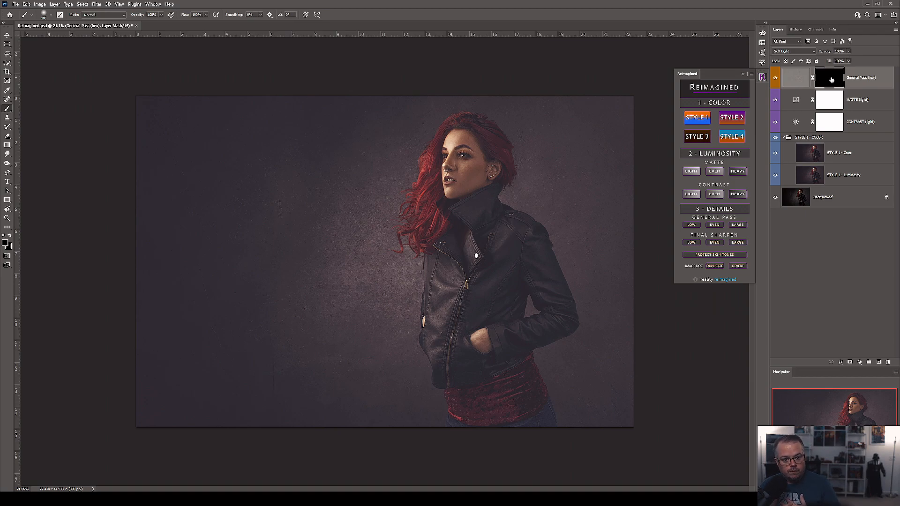
{"action": "key", "text": "ctrl+i"}
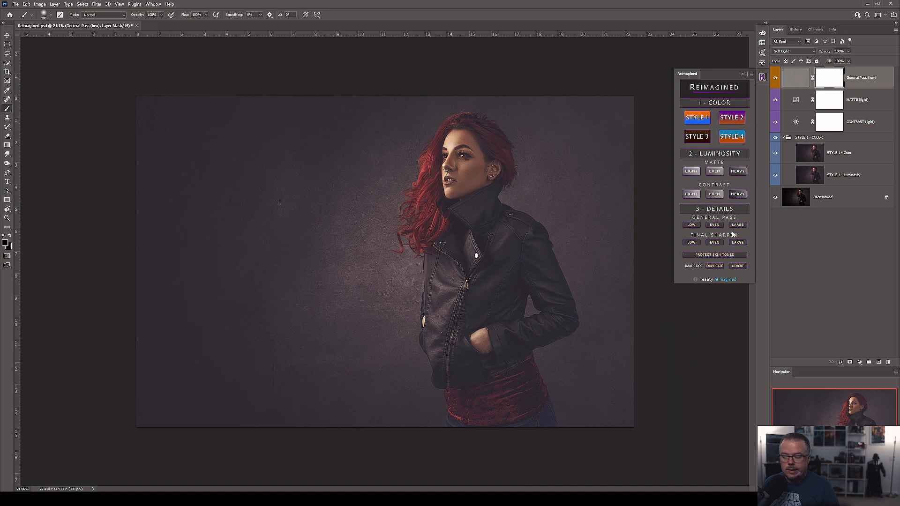
Step: Add a low Final Sharpen, paint it in on the eyes, nose ring and lips, and add the Protect Skin Tones layer
{"action": "left_click", "coordinate": [690, 242]}
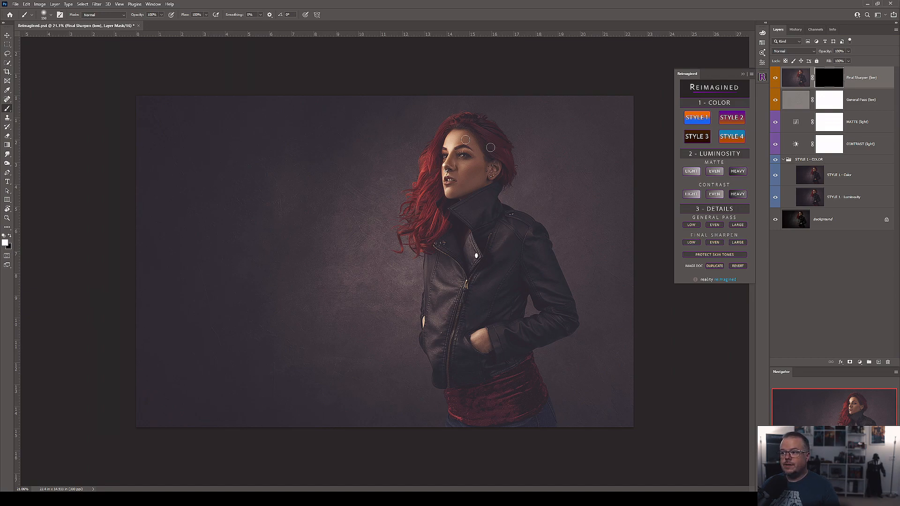
{"action": "scroll", "coordinate": [488, 121], "scroll_direction": "up", "scroll_amount": 5}
{"action": "scroll", "coordinate": [507, 120], "scroll_direction": "up", "scroll_amount": 2}
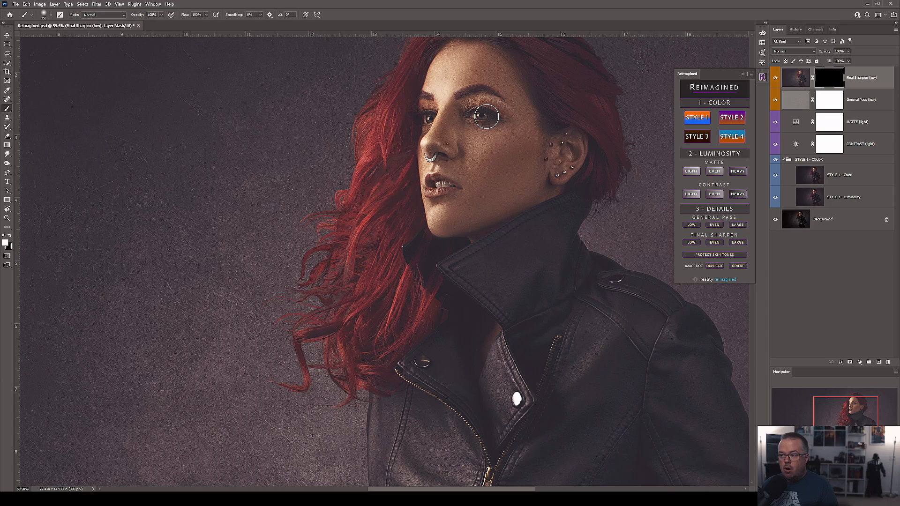
{"action": "mouse_move", "coordinate": [486, 117]}
{"action": "left_mouse_down"}
{"action": "mouse_move", "coordinate": [434, 118]}
{"action": "mouse_move", "coordinate": [437, 109]}
{"action": "left_mouse_up"}
{"action": "left_click_drag", "start_coordinate": [443, 150], "coordinate": [436, 152]}
{"action": "mouse_move", "coordinate": [451, 193]}
{"action": "left_mouse_down"}
{"action": "mouse_move", "coordinate": [435, 187]}
{"action": "mouse_move", "coordinate": [447, 186]}
{"action": "left_mouse_up"}
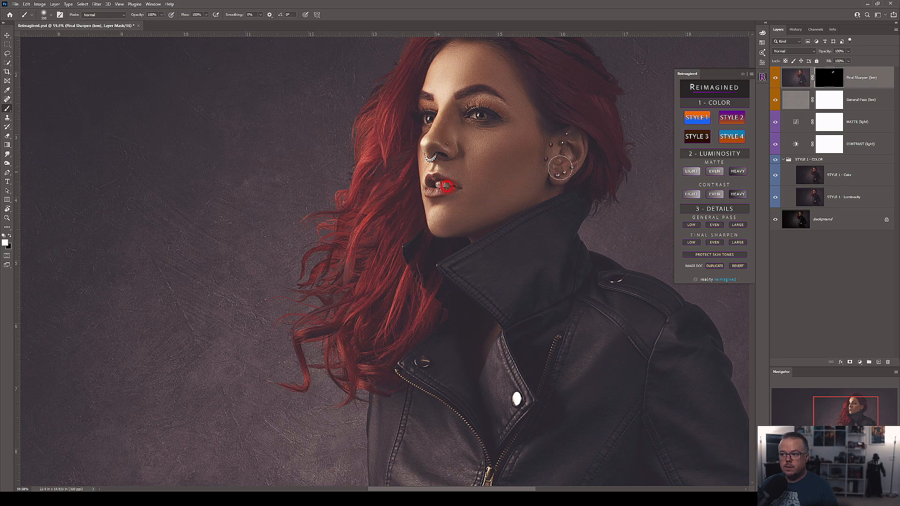
{"action": "key", "text": "ctrl+0"}
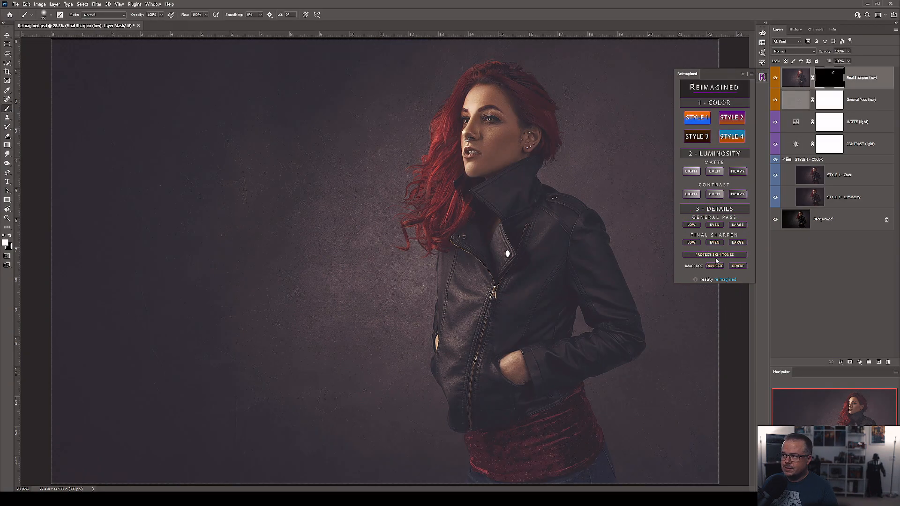
{"action": "left_click", "coordinate": [714, 256]}
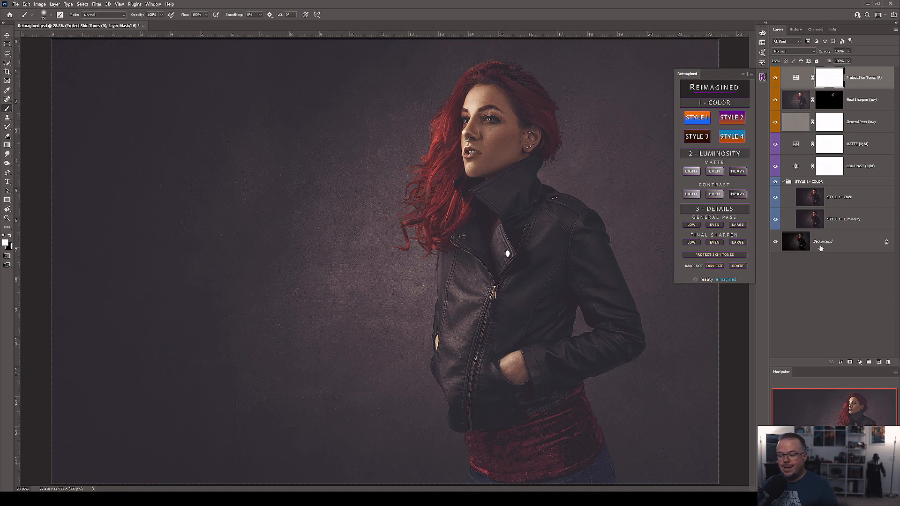
Step: Duplicate the image document and revert the original to its unedited background layer
{"action": "left_click", "coordinate": [714, 266]}
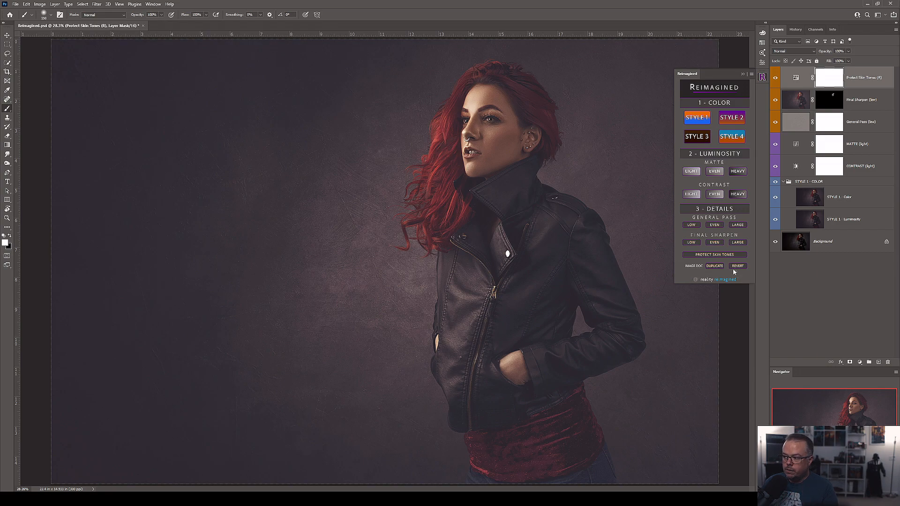
{"action": "left_click", "coordinate": [734, 267]}
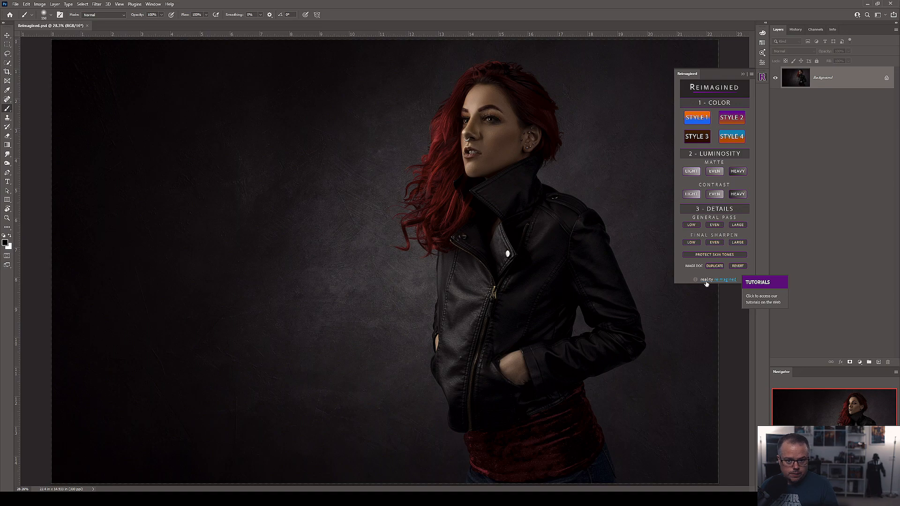
Step: View and close the Reimagined welcome information, and reload the plugin panel
{"action": "left_click", "coordinate": [718, 93]}
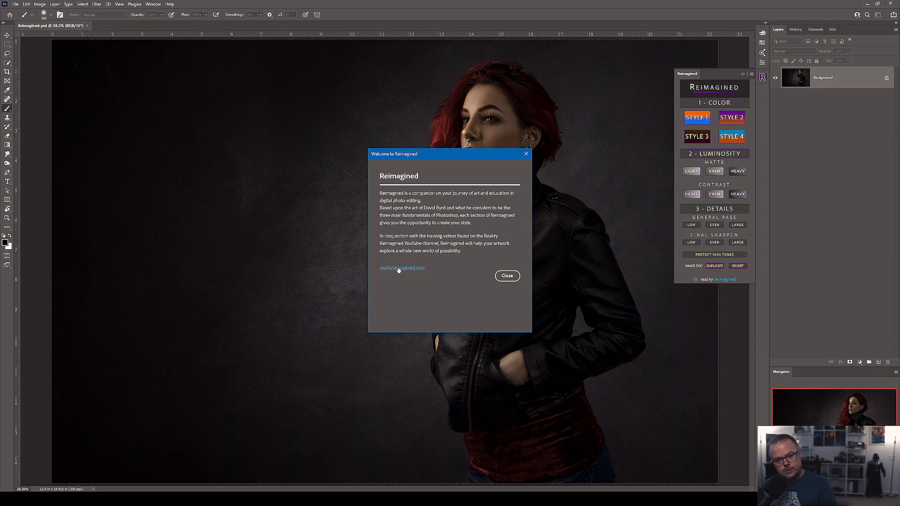
{"action": "left_click", "coordinate": [508, 277]}
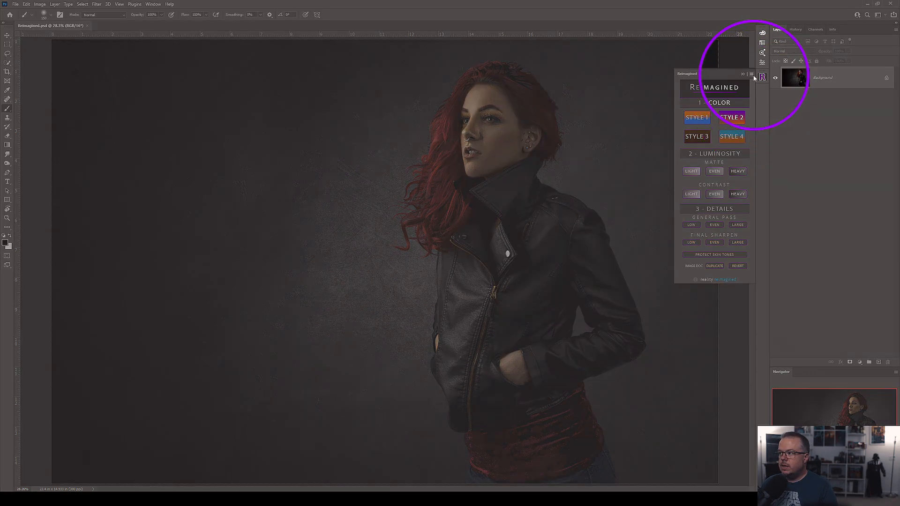
{"action": "left_click", "coordinate": [752, 74]}
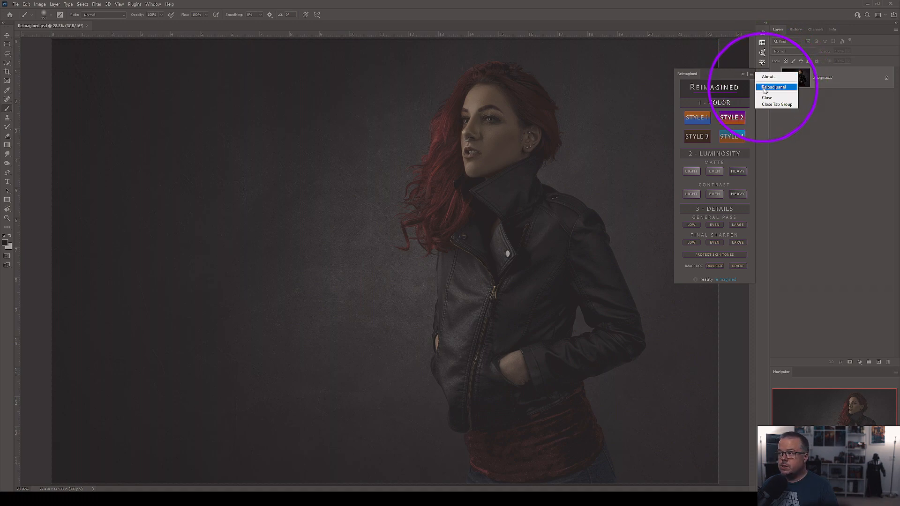
{"action": "left_click", "coordinate": [773, 87]}
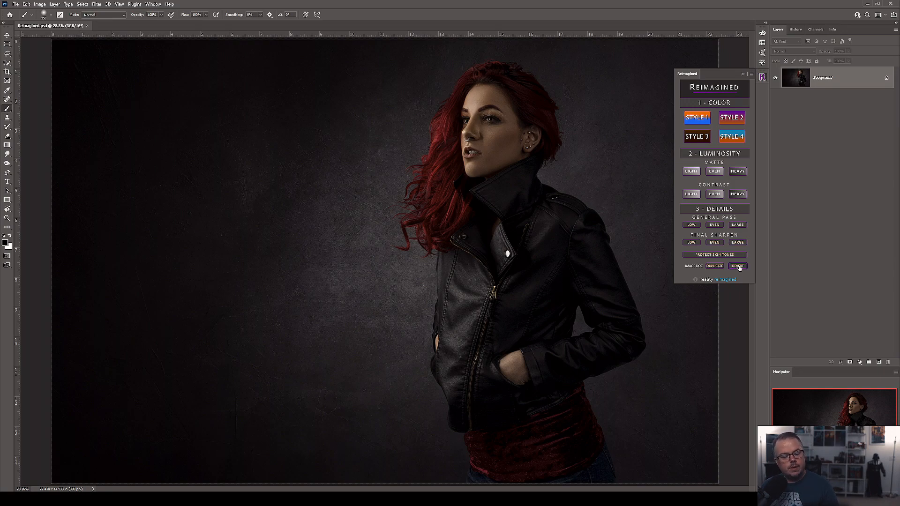
Step: Apply color Style 1 to the reverted portrait with a light Matte and a light Contrast
{"action": "left_click", "coordinate": [696, 120]}
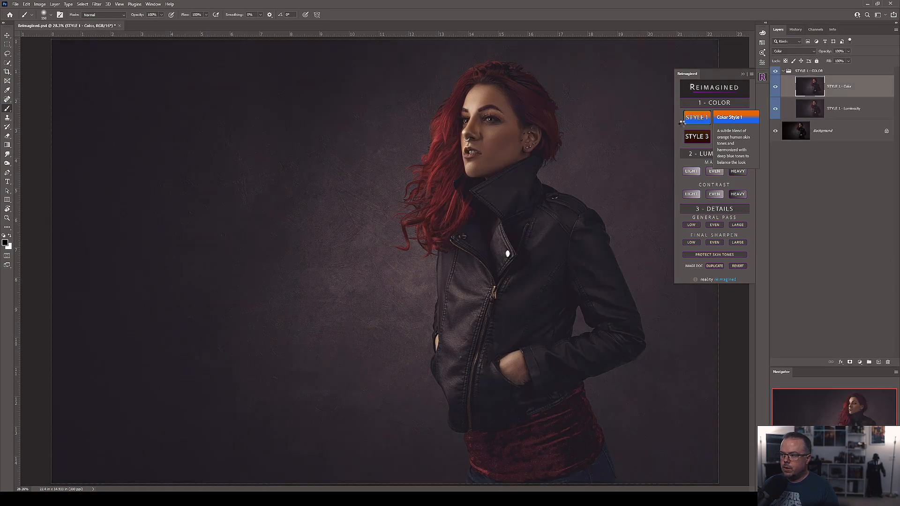
{"action": "left_click", "coordinate": [690, 171]}
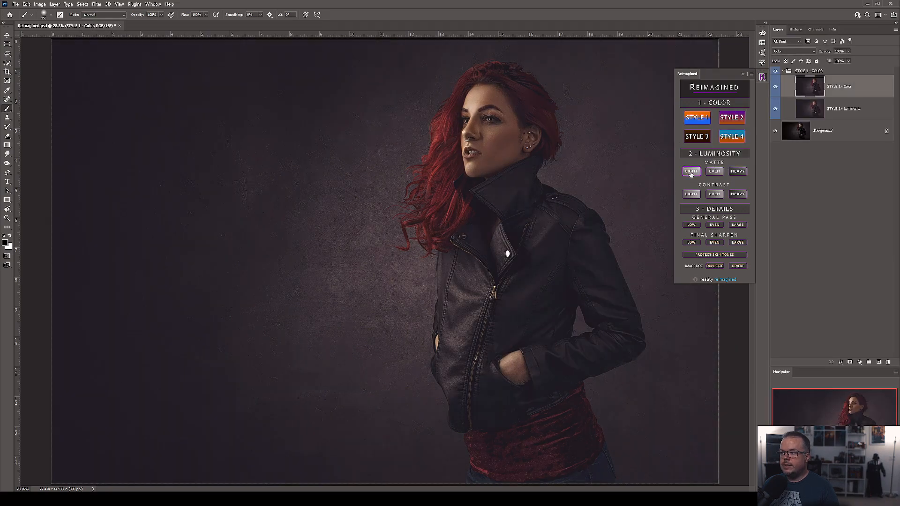
{"action": "left_click", "coordinate": [691, 194]}
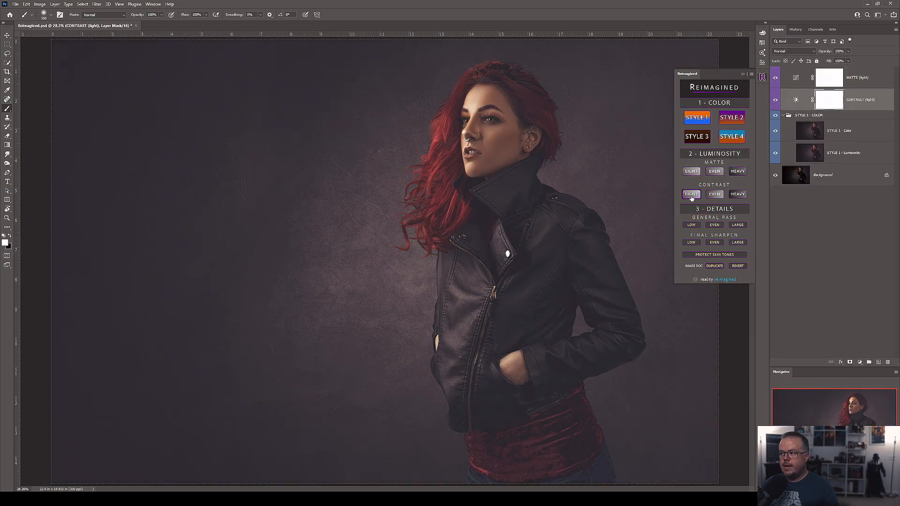
Step: Add a low General Pass and low Final Sharpen, and replace Style 1 with color Style 2, placing its group directly above the background
{"action": "left_click", "coordinate": [691, 225]}
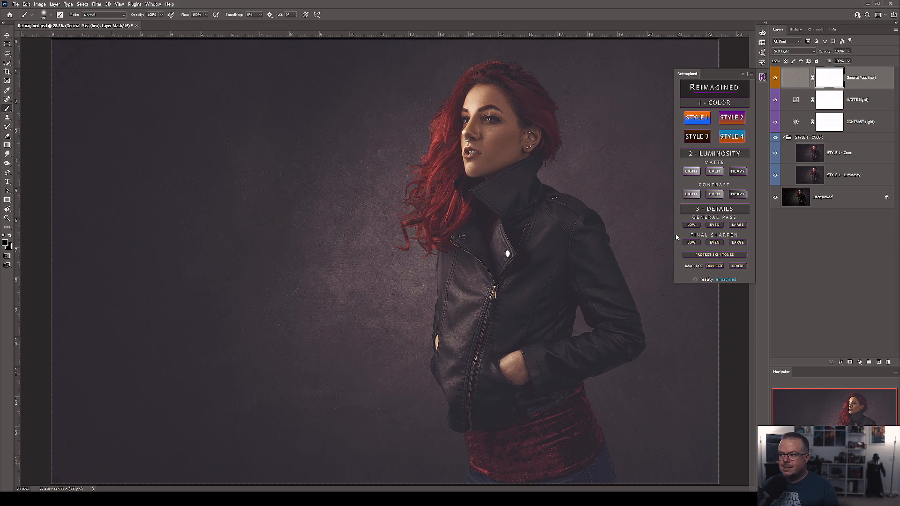
{"action": "left_click", "coordinate": [691, 243]}
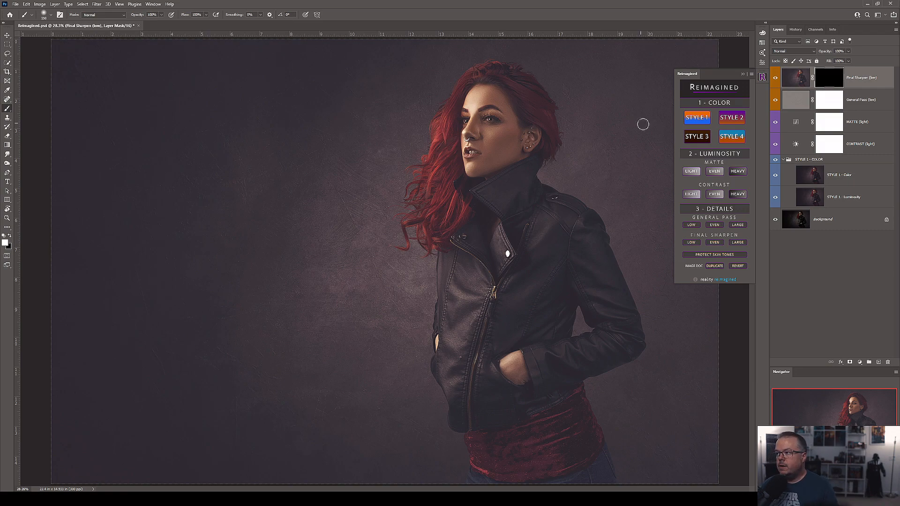
{"action": "left_click", "coordinate": [731, 117]}
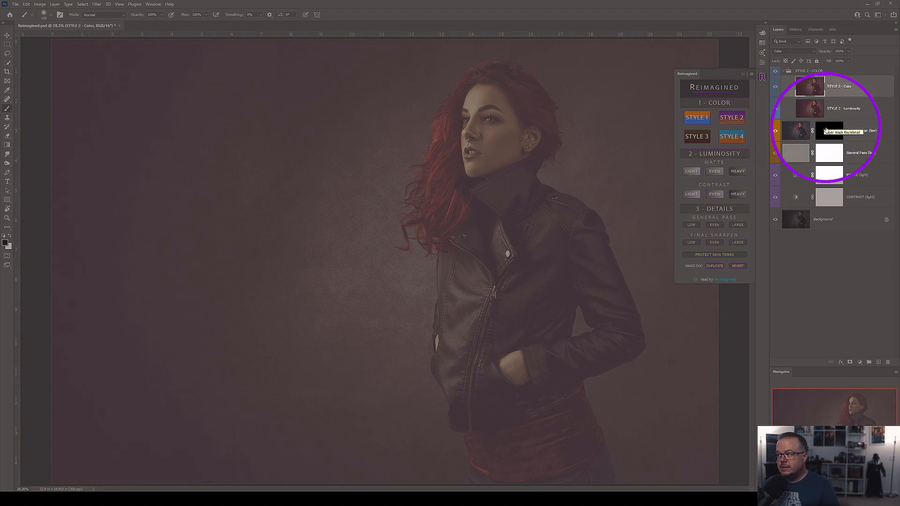
{"action": "left_click_drag", "start_coordinate": [804, 70], "coordinate": [797, 211]}
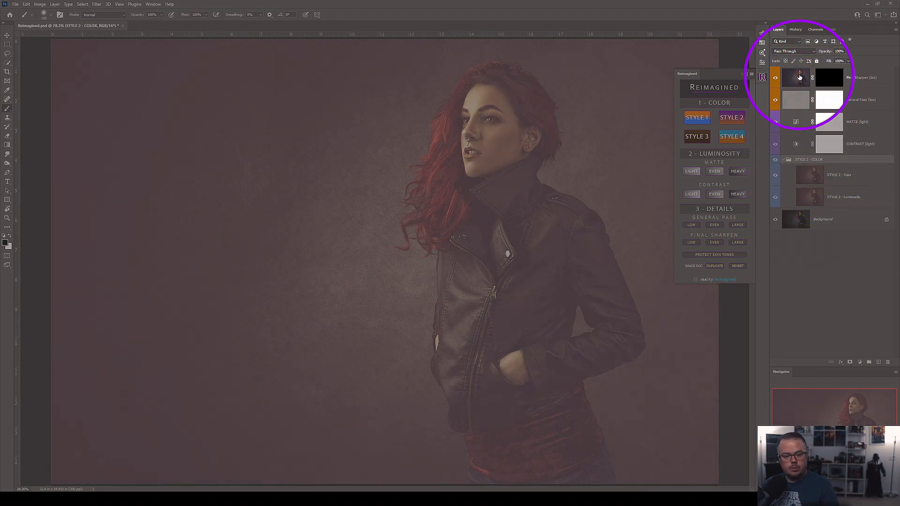
Step: Revert the portrait to its original background layer and add a light Matte, a light Contrast and a low General Pass
{"action": "left_click", "coordinate": [738, 265]}
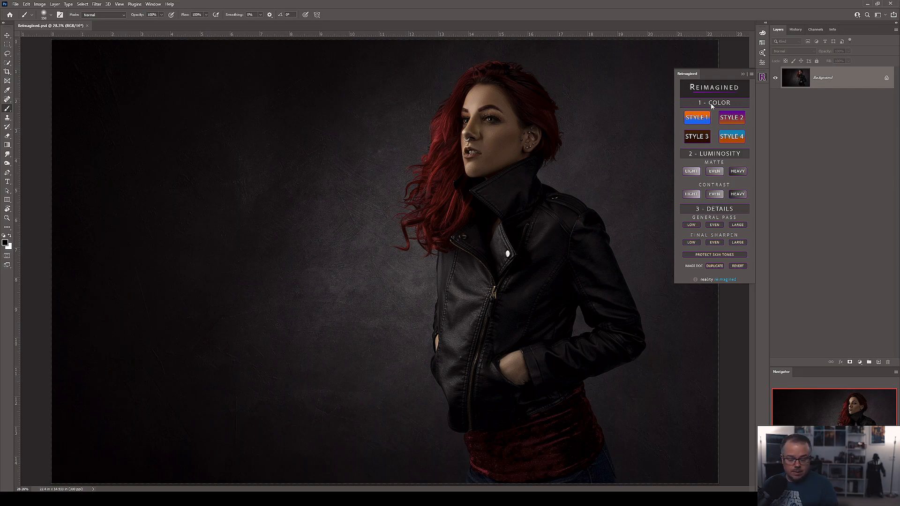
{"action": "left_click", "coordinate": [691, 171]}
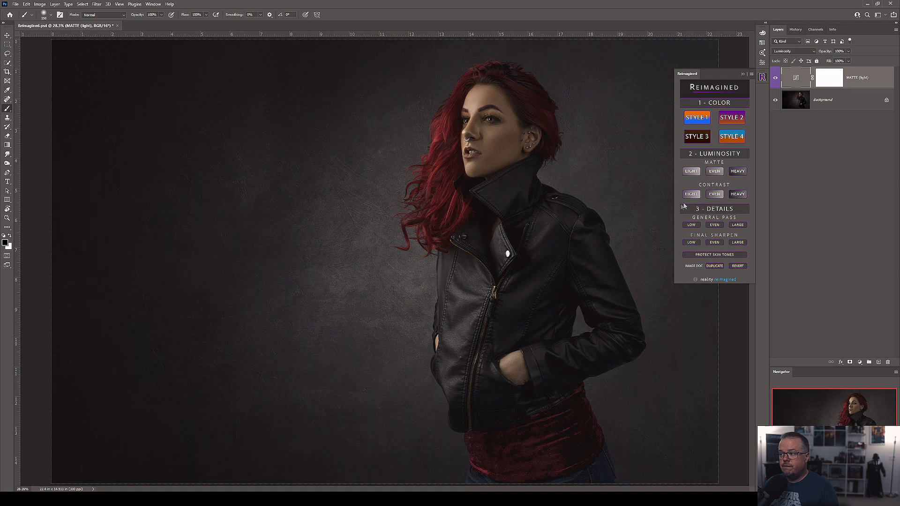
{"action": "left_click", "coordinate": [691, 193]}
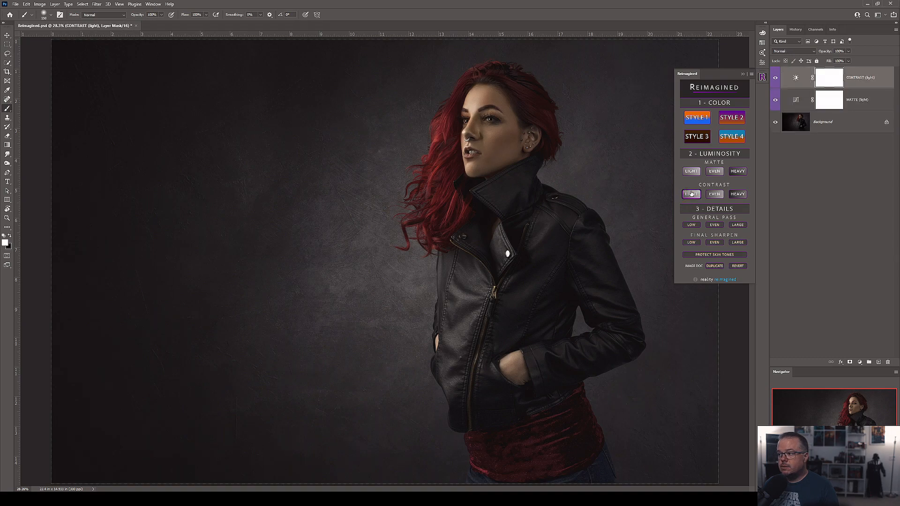
{"action": "left_click", "coordinate": [691, 224]}
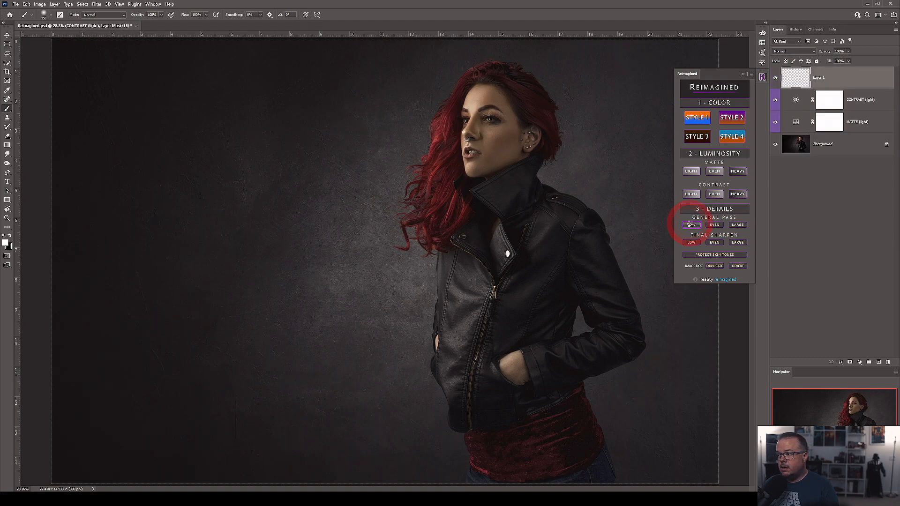